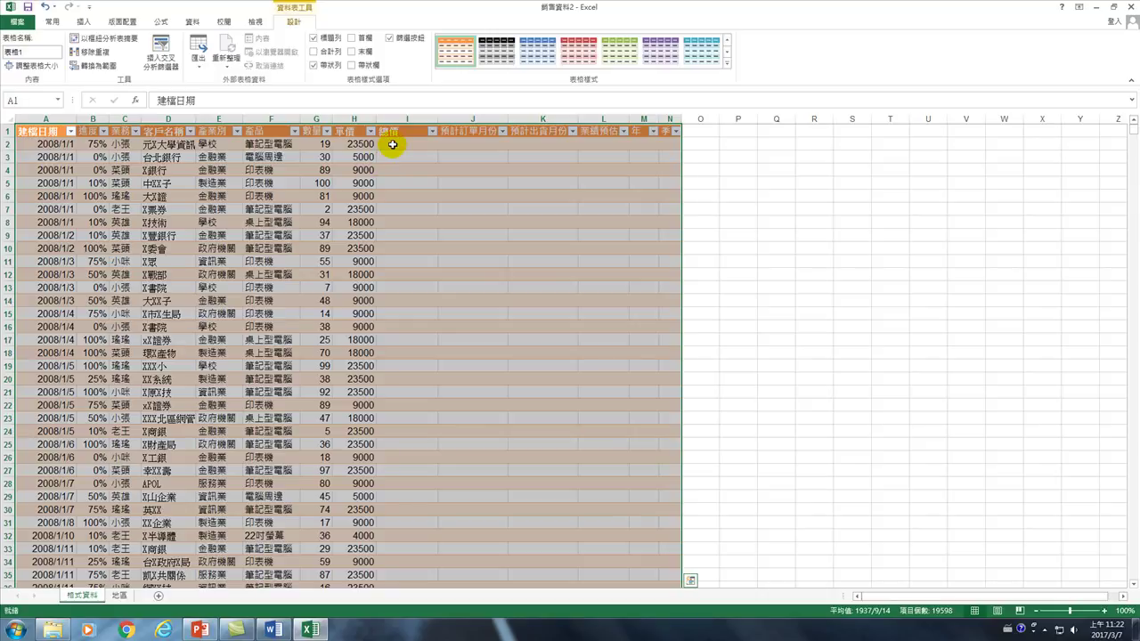
click(392, 144)
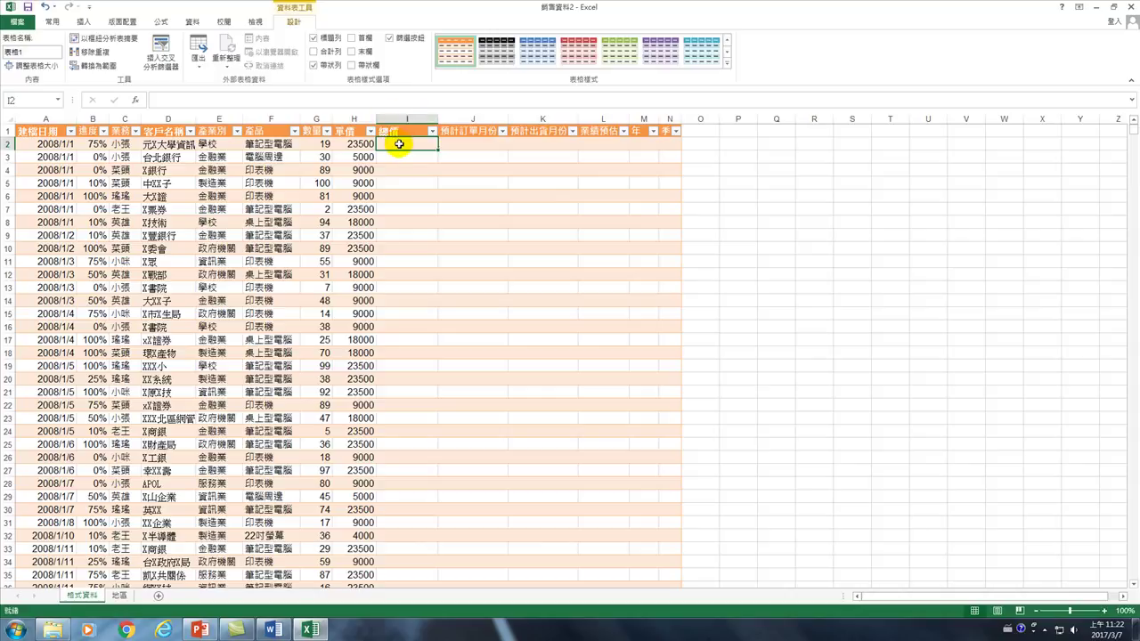
click(408, 429)
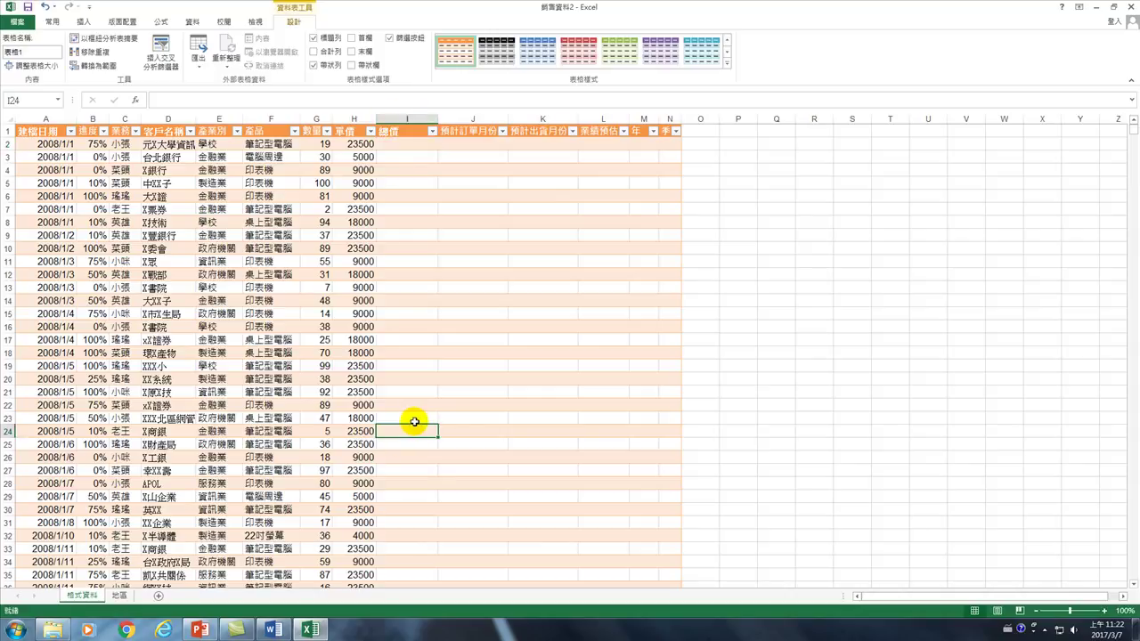
text(=)
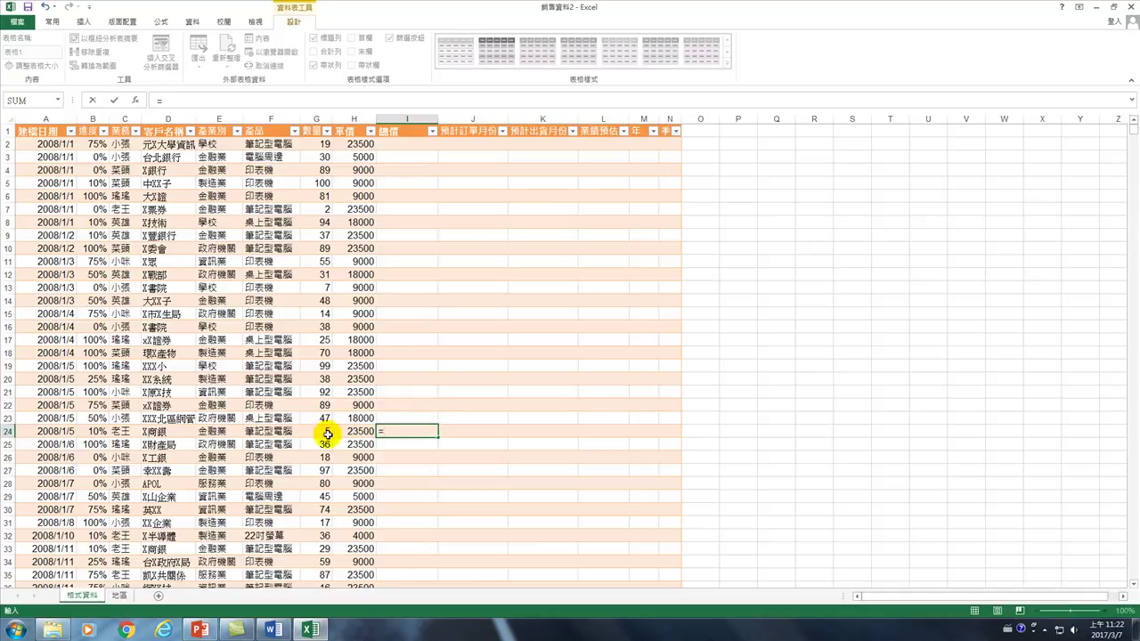
click(327, 432)
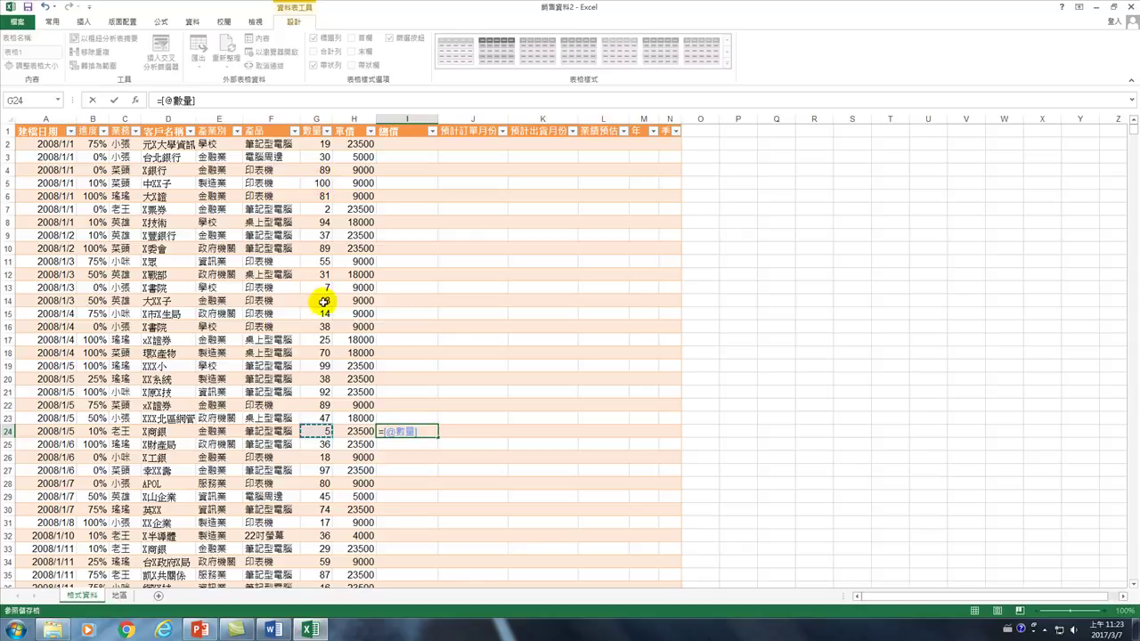
text(*)
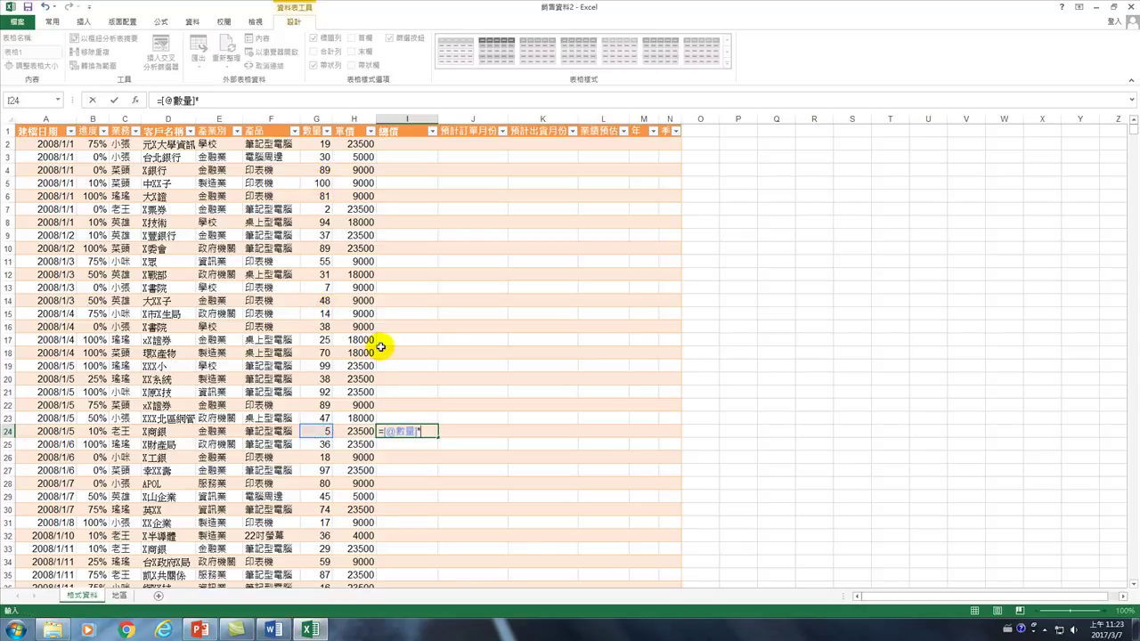
click(354, 431)
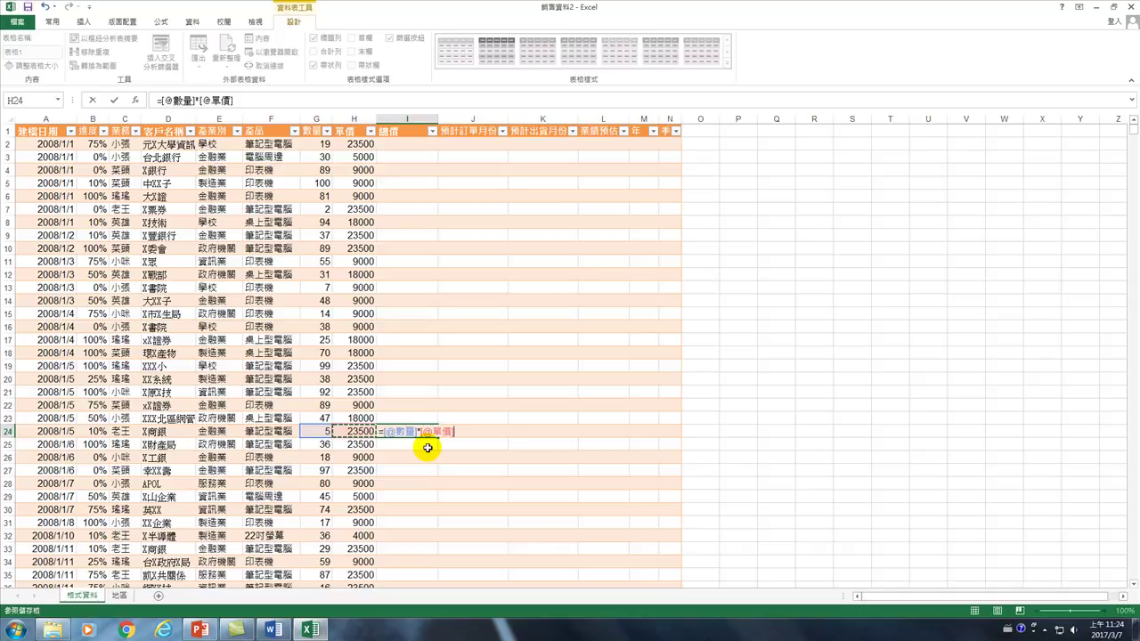
Commit the formula so it auto-fills the 總價 column, then check cell I7
key(Return)
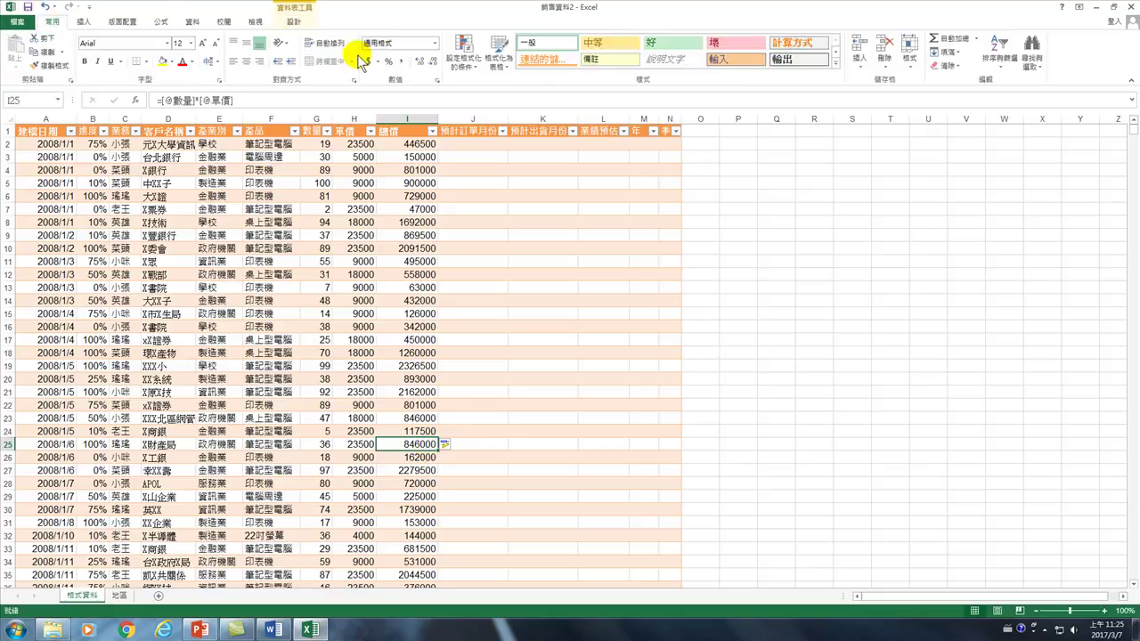
click(417, 209)
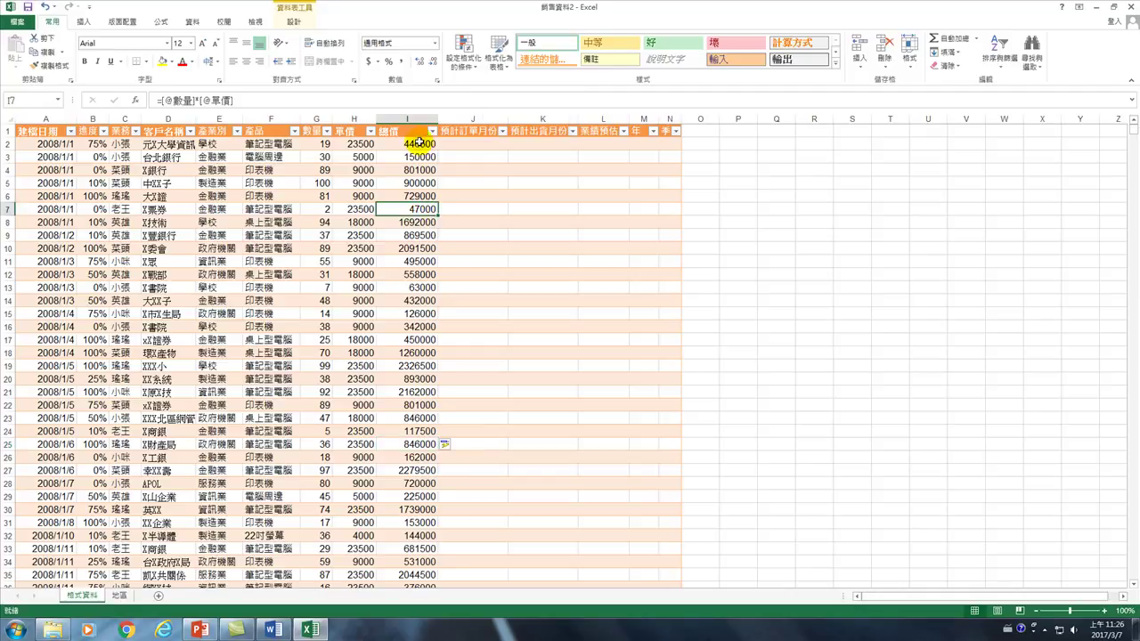